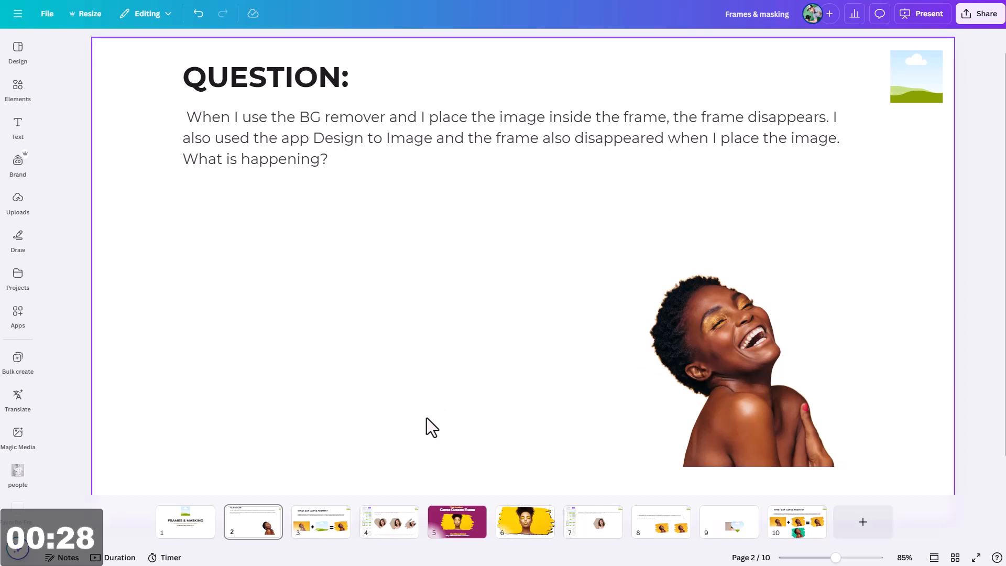
Step: On page 3, place the orange-background photo of the laughing woman into the empty brush-stroke frame
left_click(338, 532)
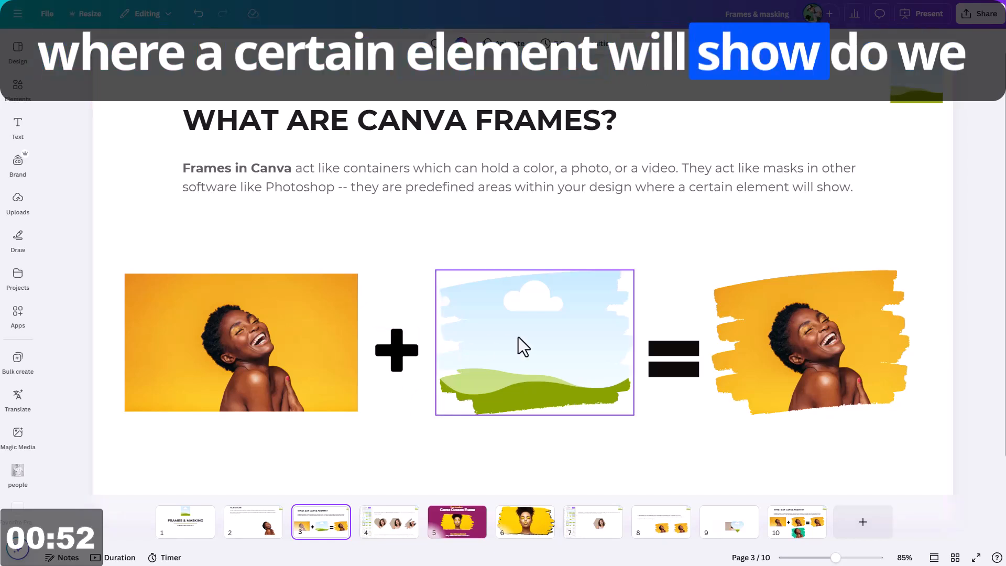
left_click(258, 370)
mouse_move(258, 370)
left_mouse_down()
mouse_move(504, 356)
mouse_move(513, 395)
left_mouse_up()
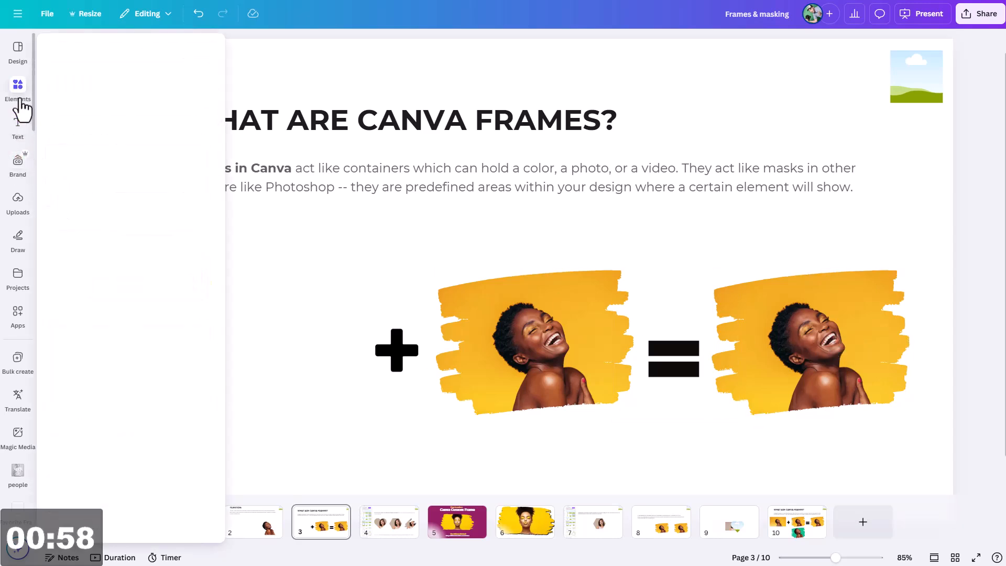
Step: Search the elements for "nature" and place the red panda video in the middle brush-stroke frame
left_click(20, 99)
left_click(99, 48)
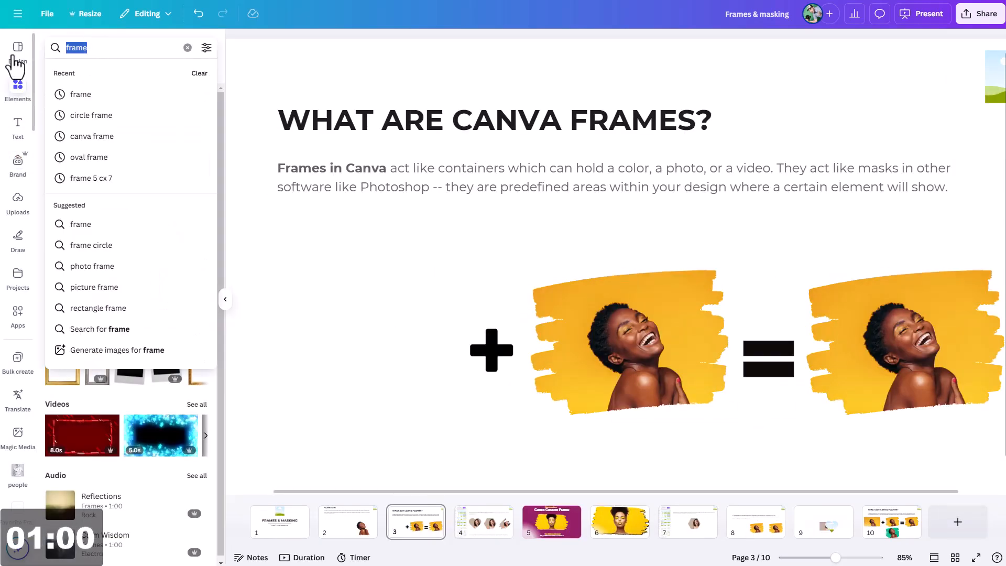
type("nature")
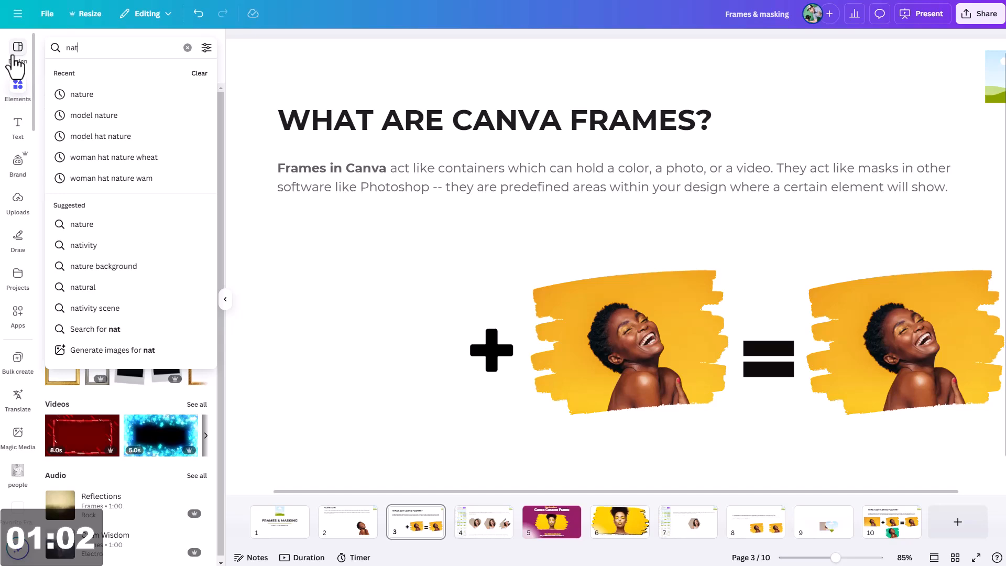
key("Return")
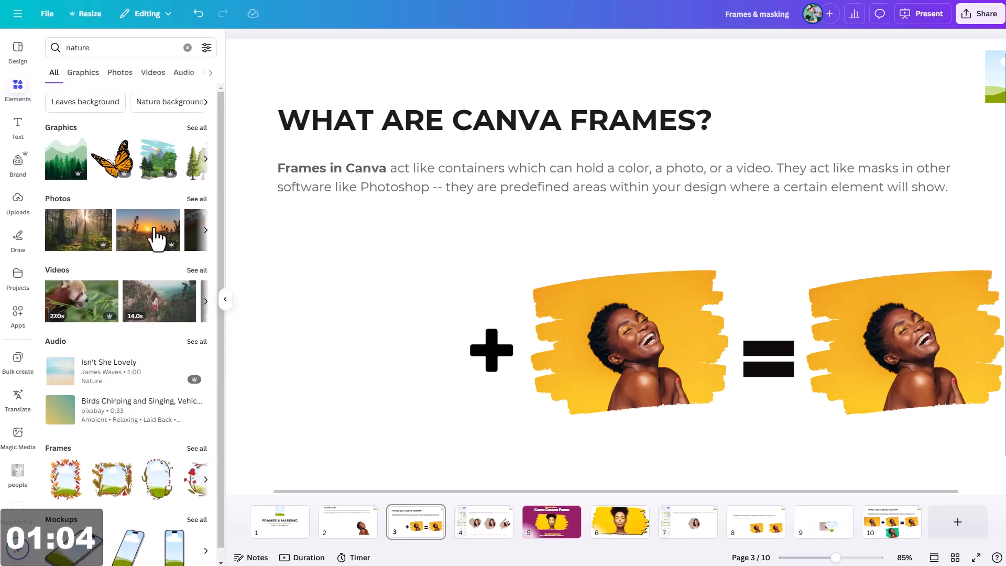
mouse_move(100, 309)
left_mouse_down()
mouse_move(177, 303)
mouse_move(635, 332)
mouse_move(653, 397)
left_mouse_up()
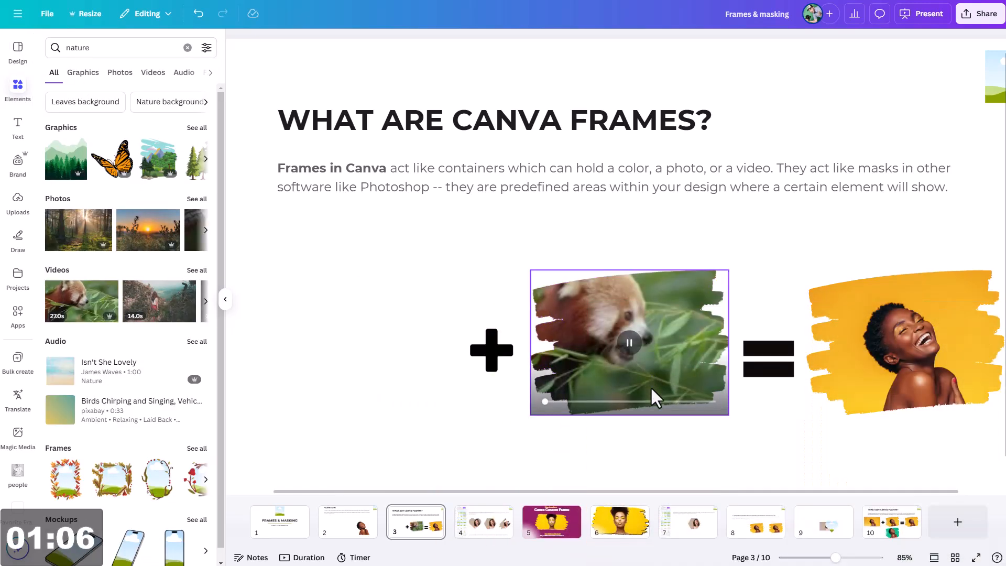
Step: Fill the brush-stroke frame holding the red panda video with the green document color
left_click(649, 338)
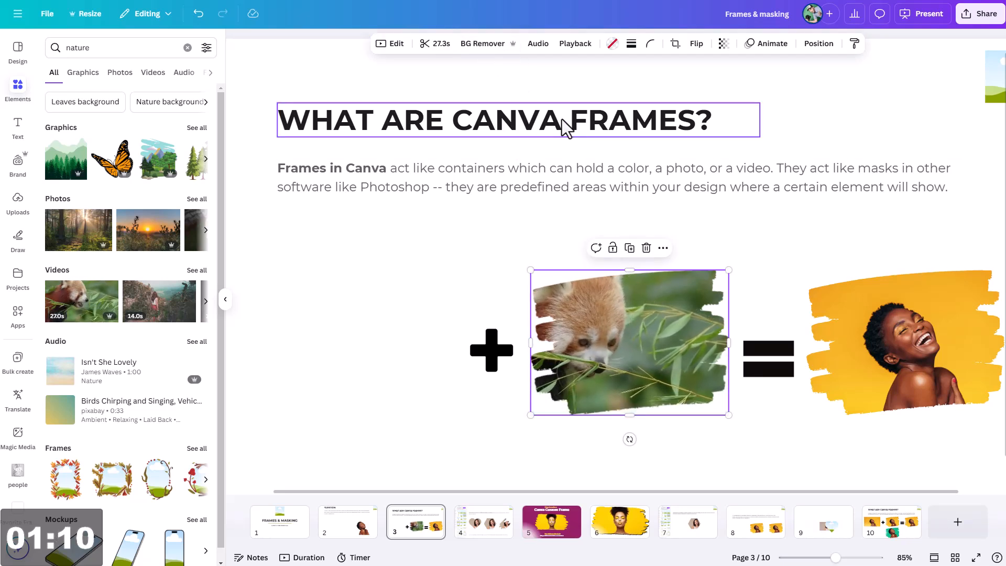
left_click(611, 45)
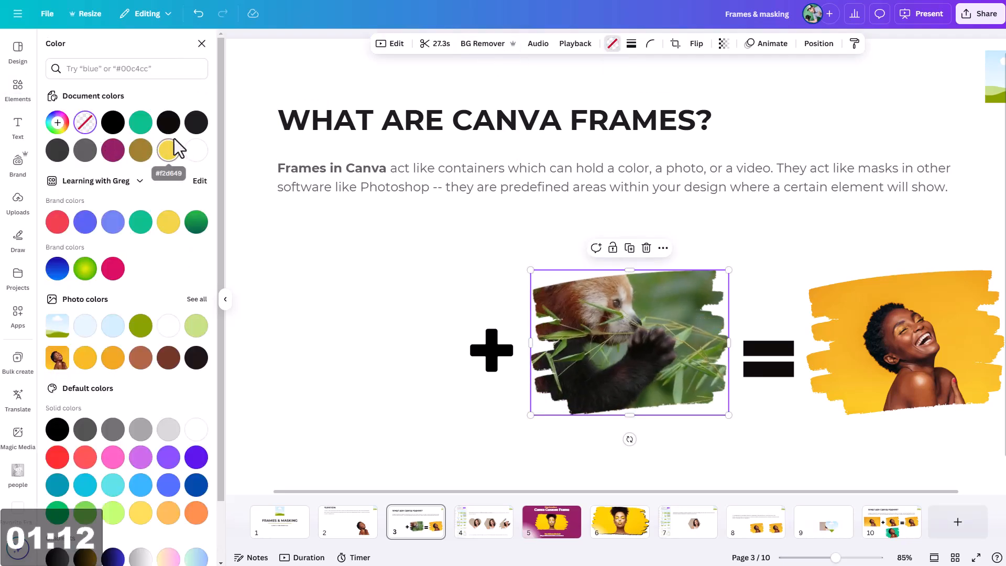
left_click(143, 125)
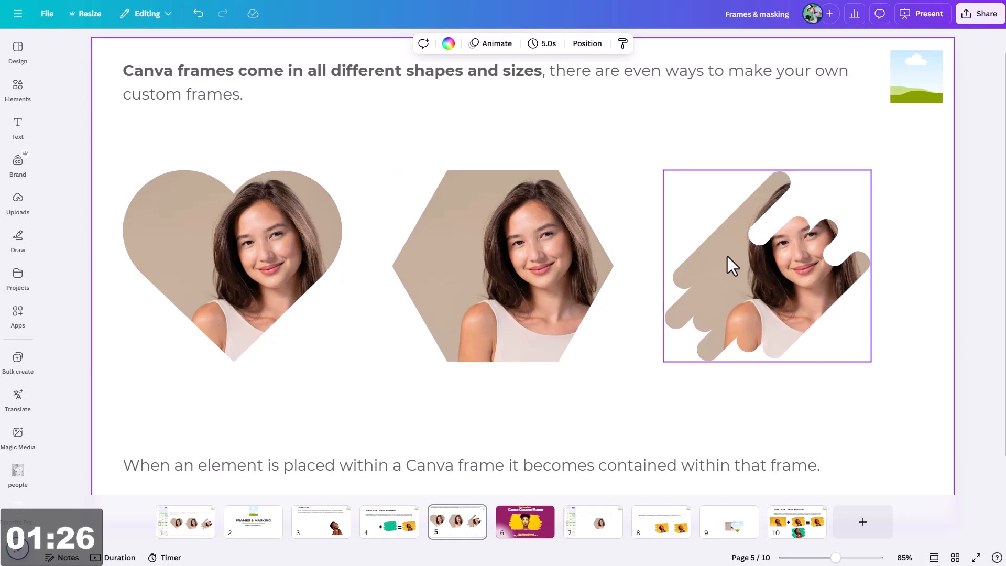
Step: Search the elements for "frames", compare the photo results with the real frames, and examine the available frame shapes
left_click(17, 90)
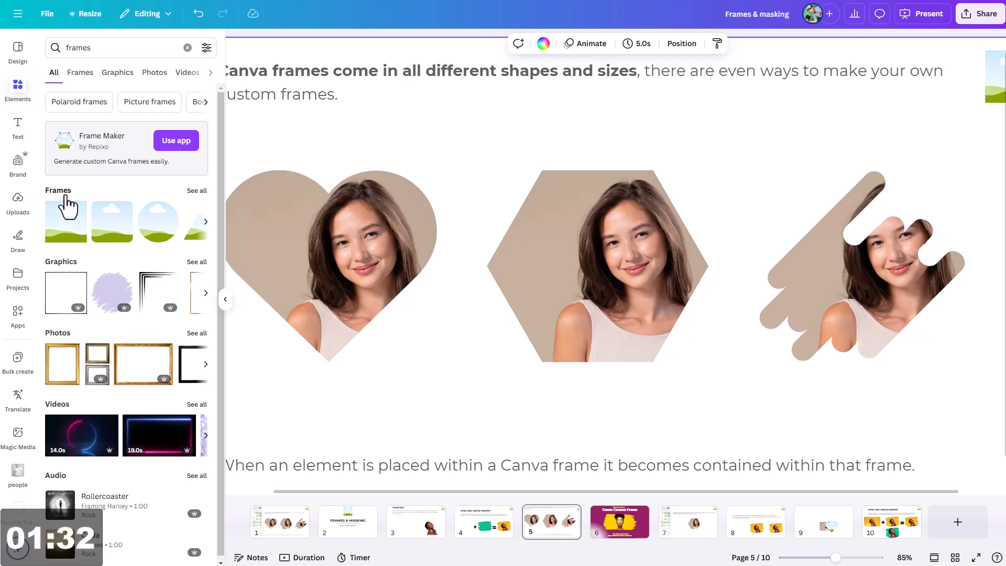
left_click(153, 73)
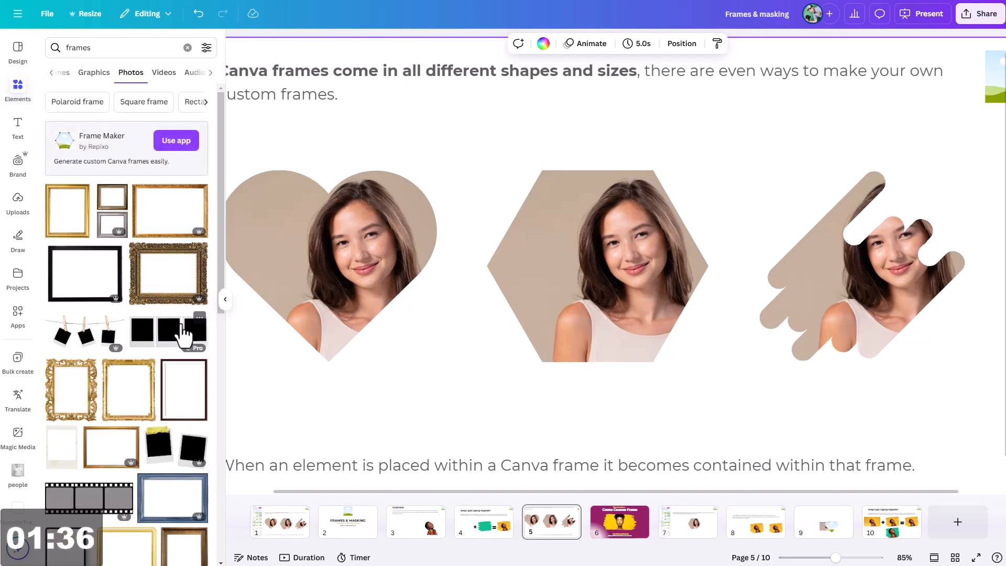
left_click(63, 73)
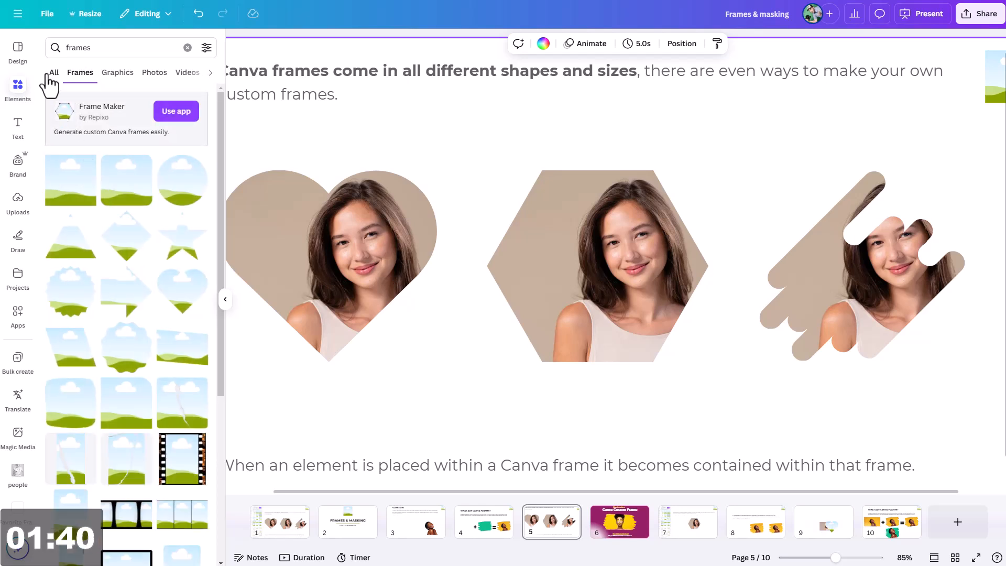
left_click(53, 73)
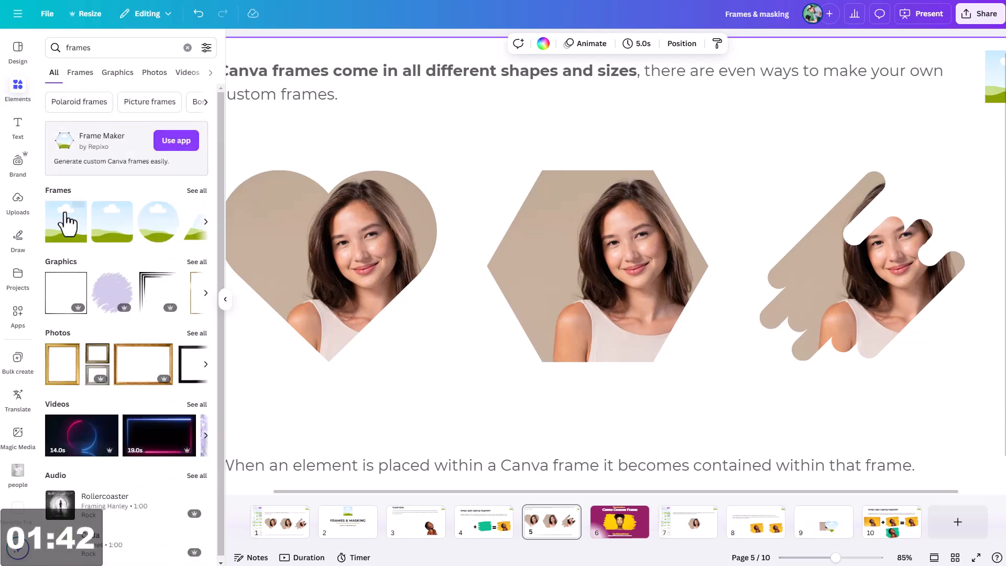
left_click(202, 192)
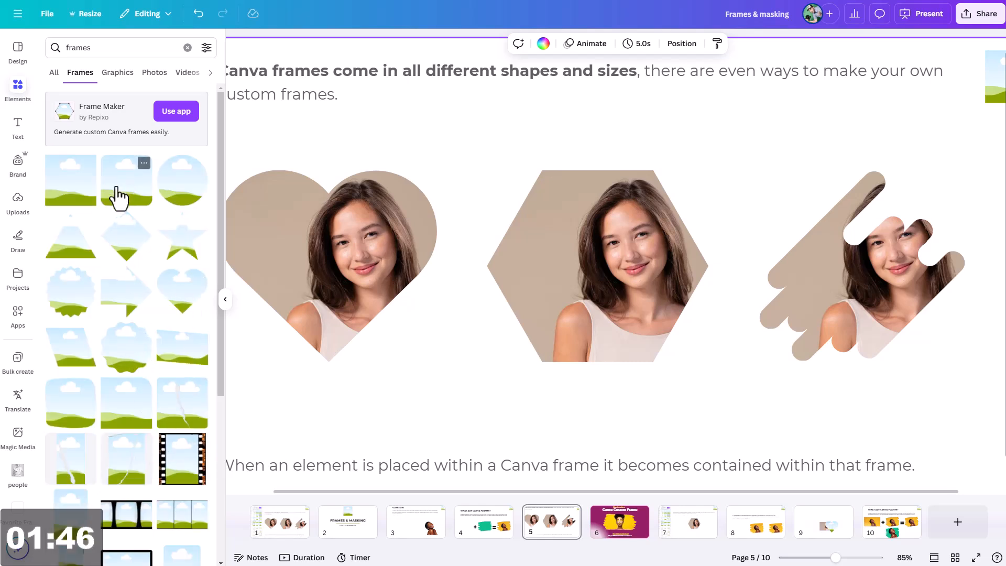
scroll(100, 236, "down", 4)
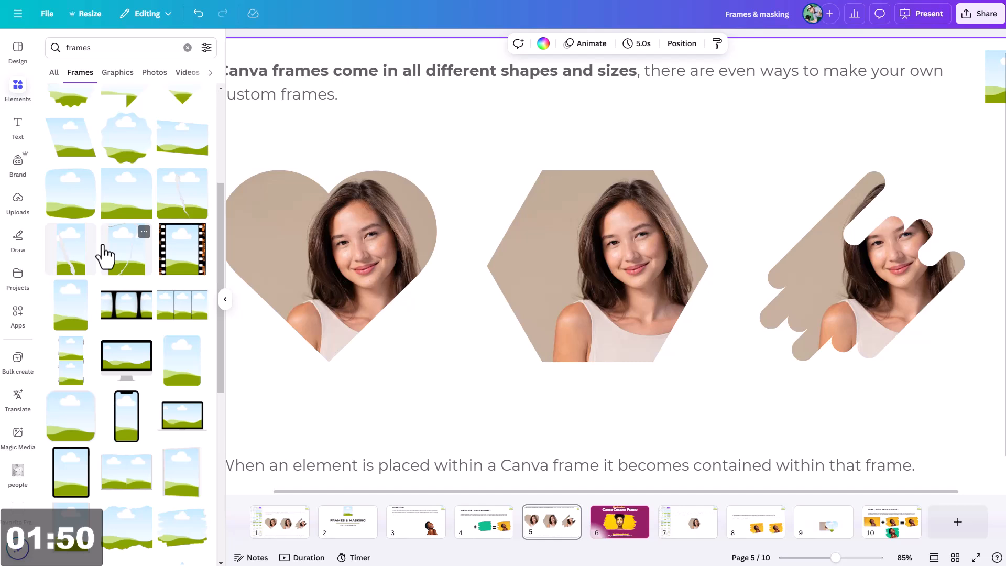
scroll(104, 255, "up", 2)
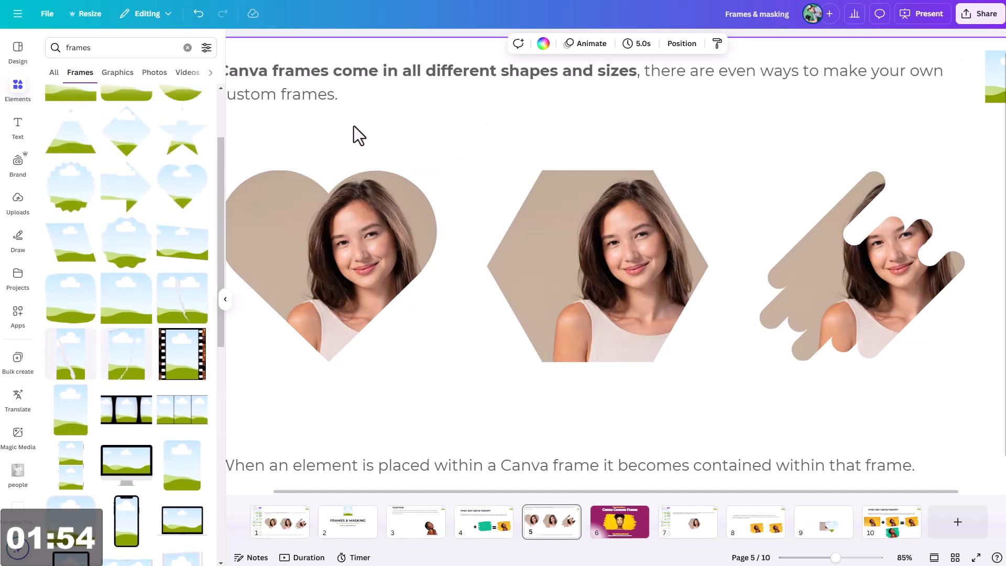
left_click(225, 302)
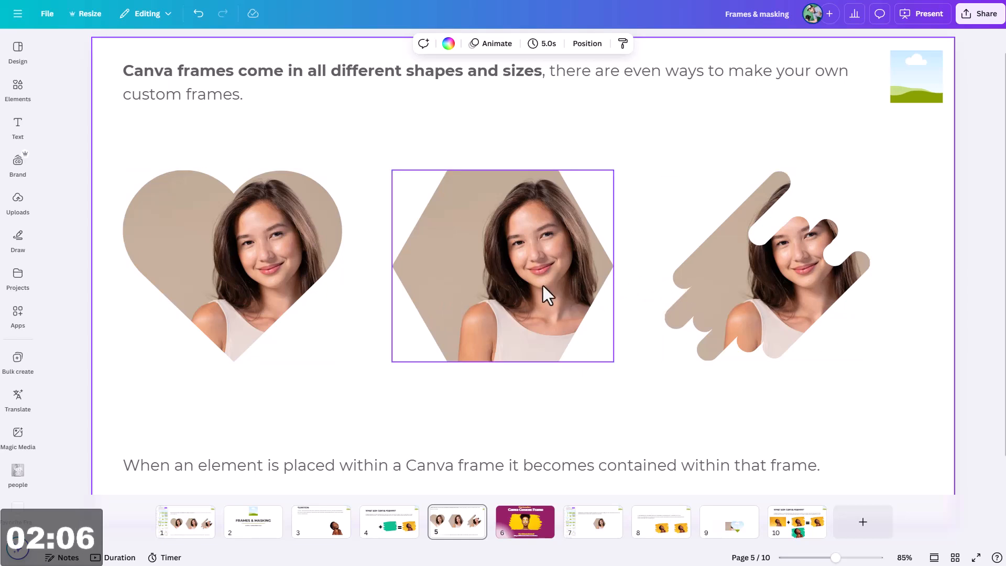
Step: Detach the portrait from the diagonal brush-stroke frame on page 5, and drop it back into that frame
right_click(749, 286)
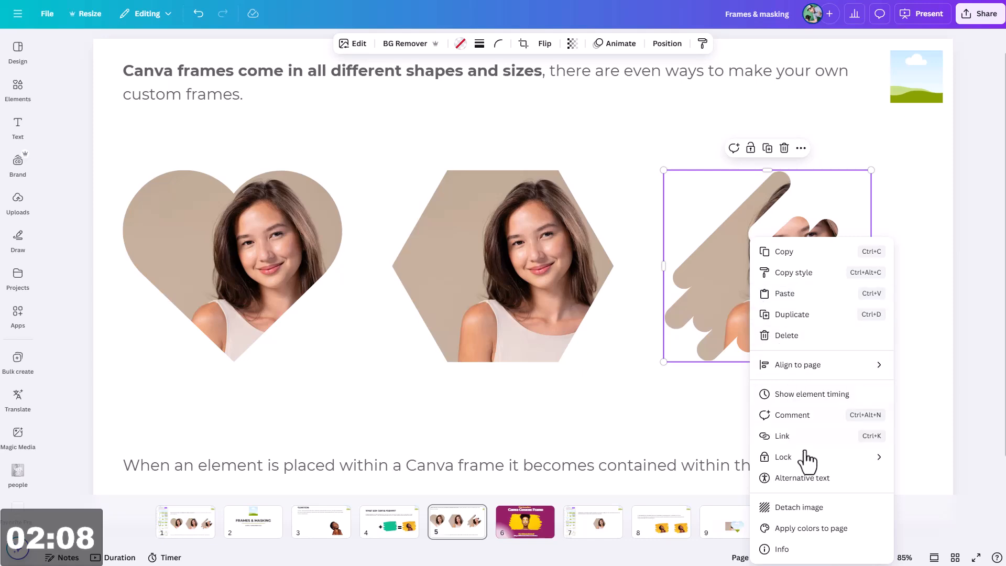
left_click(797, 507)
left_click_drag(640, 299, 827, 300)
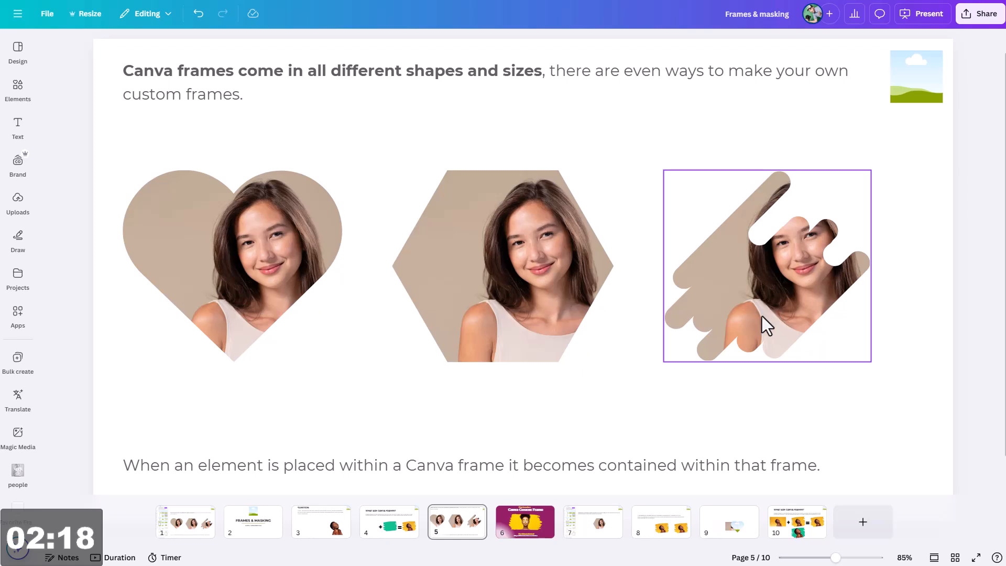
Step: On page 7, enlarge the portrait inside the hexagon frame and reposition it so the face fills the frame
left_click(532, 536)
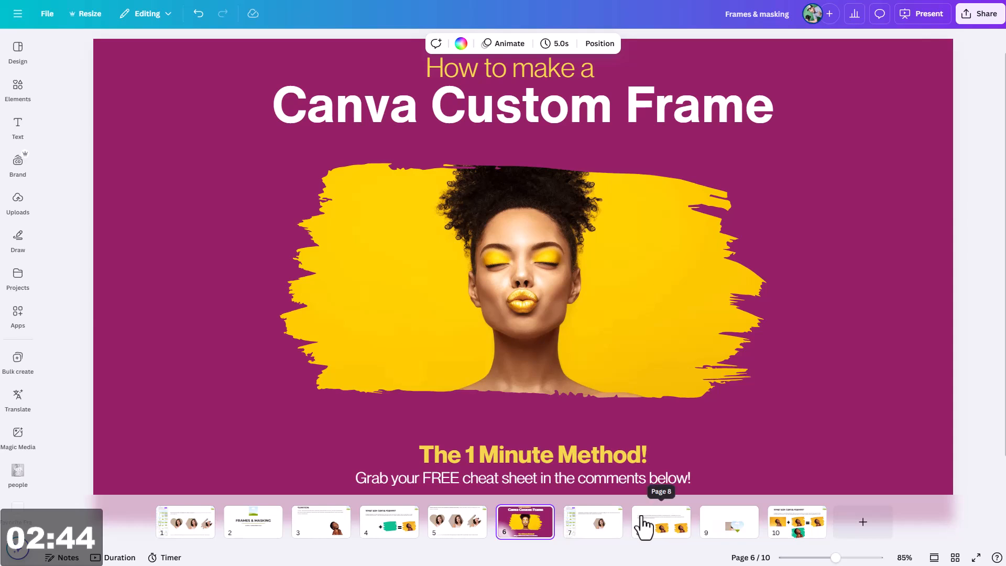
left_click(602, 534)
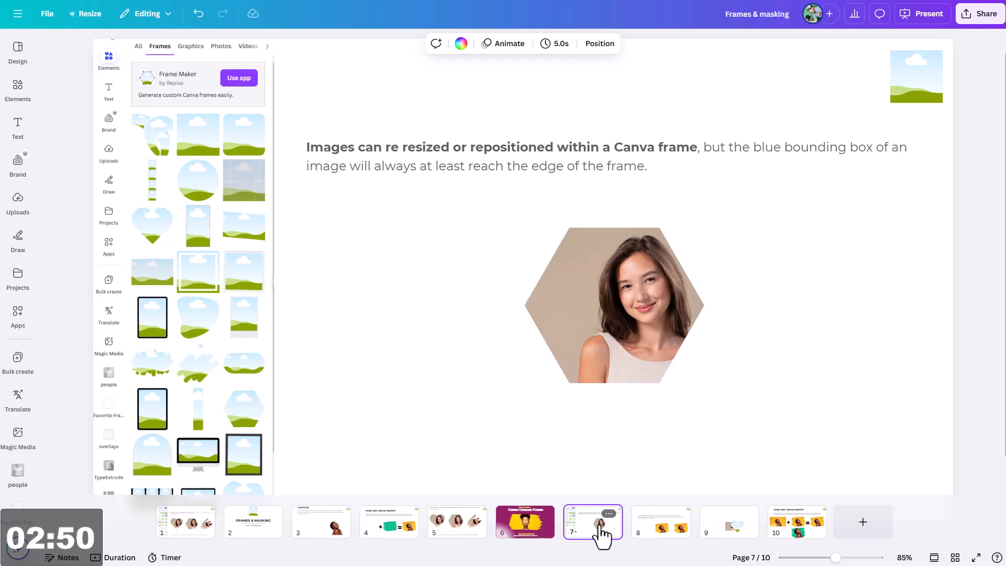
left_click(633, 350)
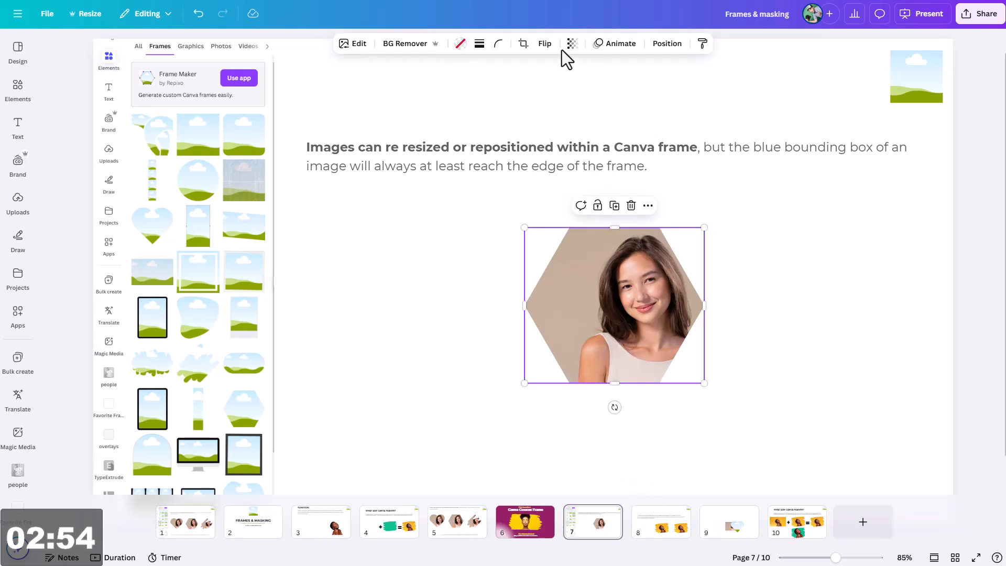
left_click(521, 46)
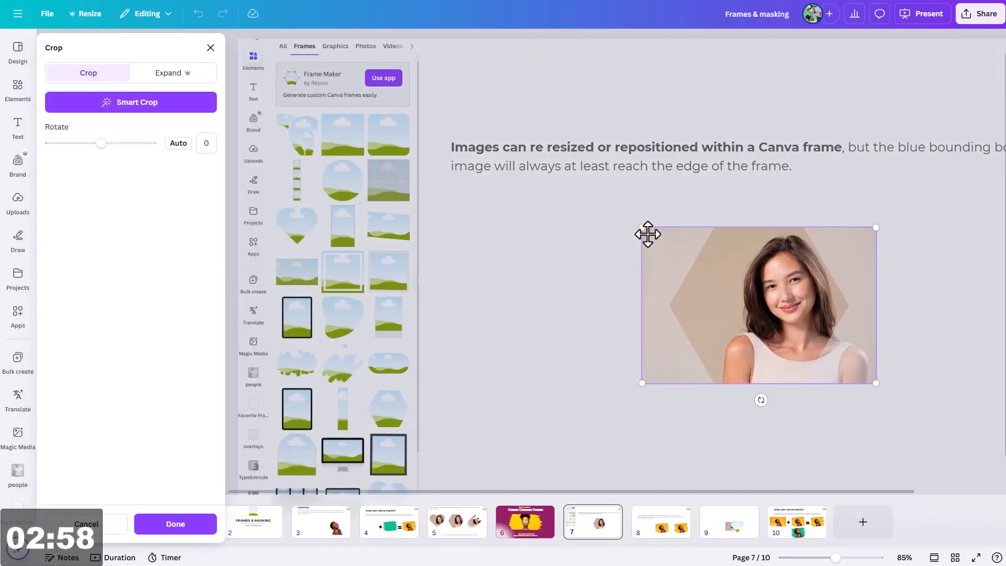
left_click_drag(635, 224, 404, 170)
left_click_drag(572, 259, 588, 325)
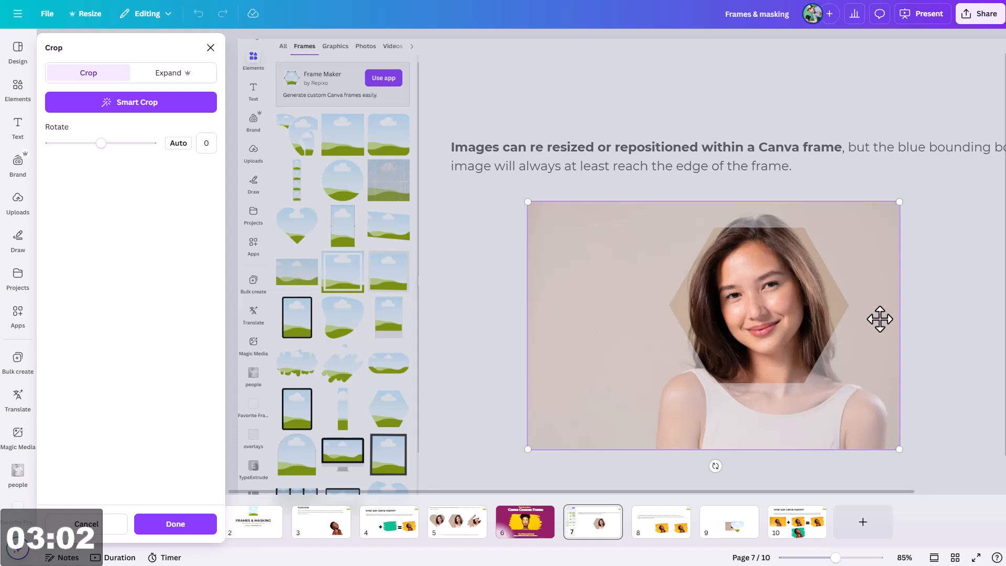
left_click(960, 307)
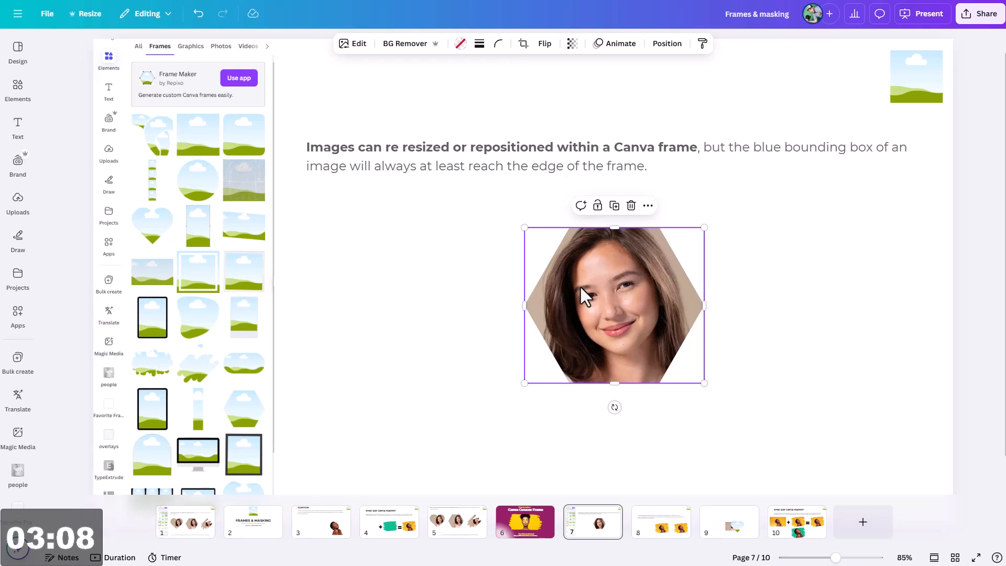
Step: Crop the hexagon frame's portrait again, scaling it down to the frame's height and shifting it sideways within the frame
double_click(597, 329)
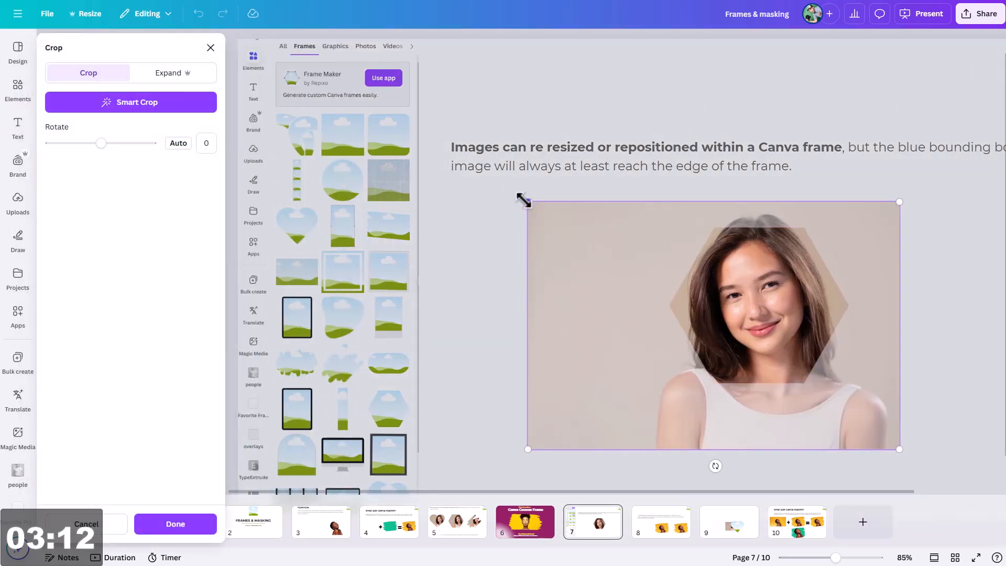
left_click_drag(523, 200, 566, 225)
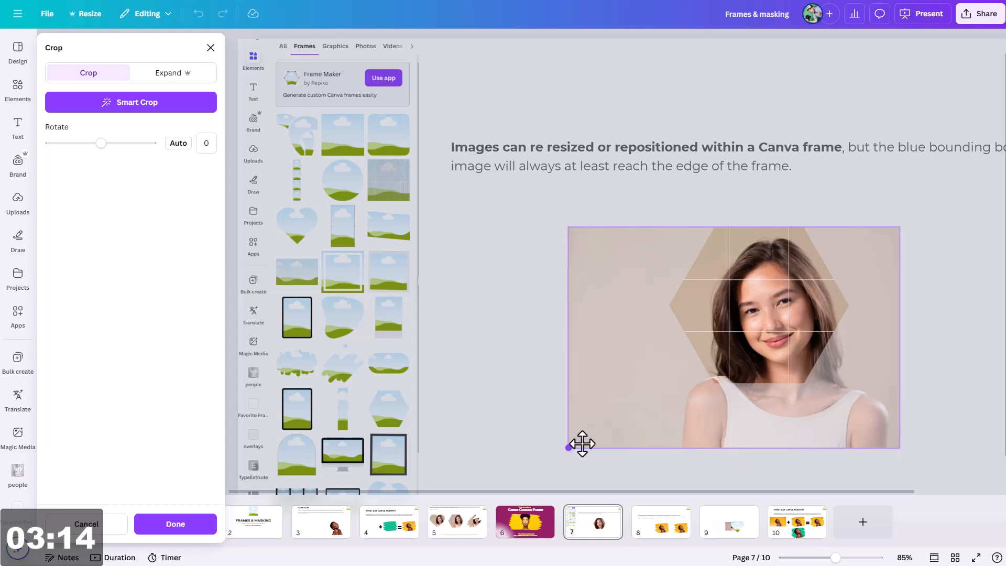
left_click_drag(581, 443, 691, 379)
left_click_drag(689, 341, 654, 325)
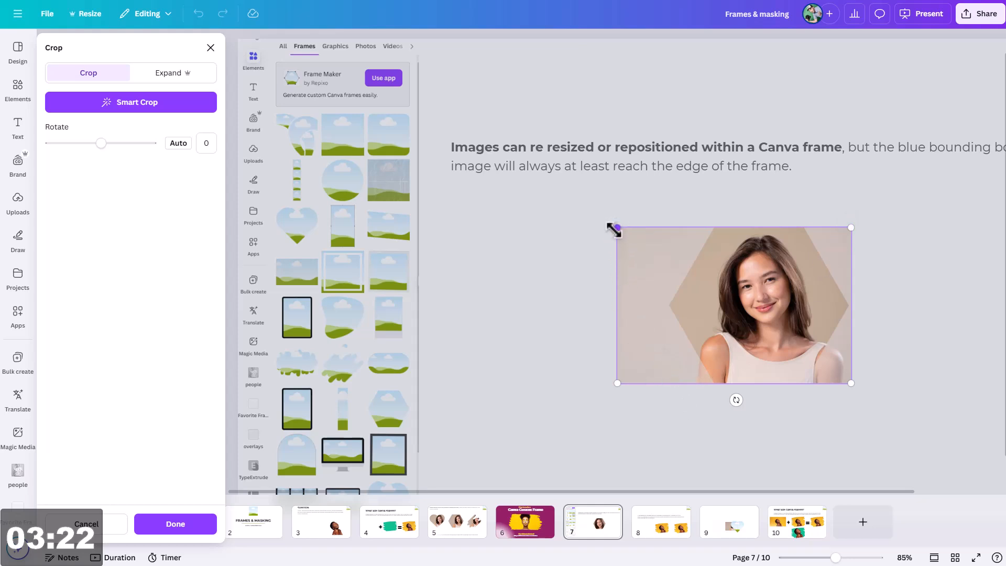
mouse_move(616, 229)
left_mouse_down()
mouse_move(474, 139)
mouse_move(618, 230)
left_mouse_up()
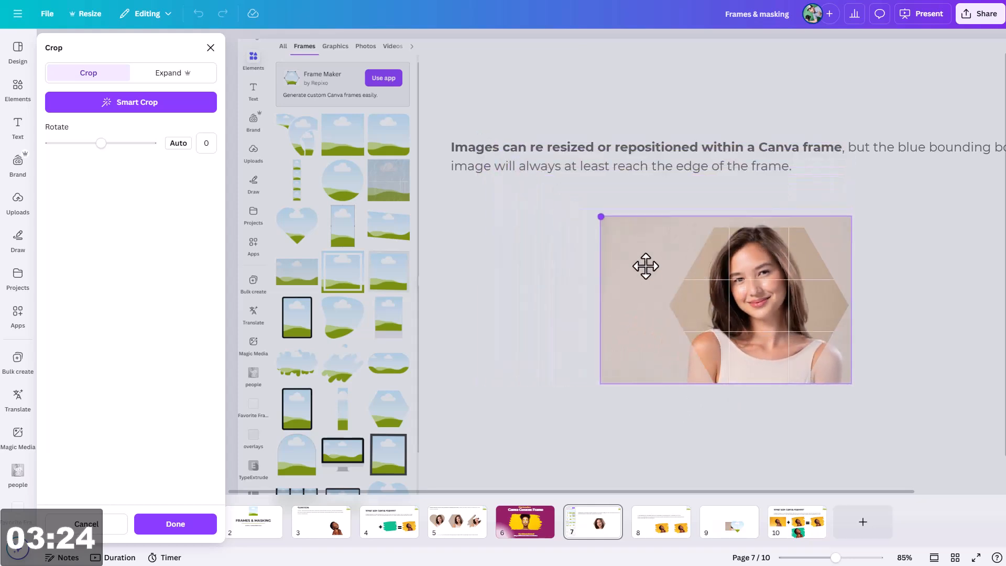
left_click_drag(617, 383, 521, 324)
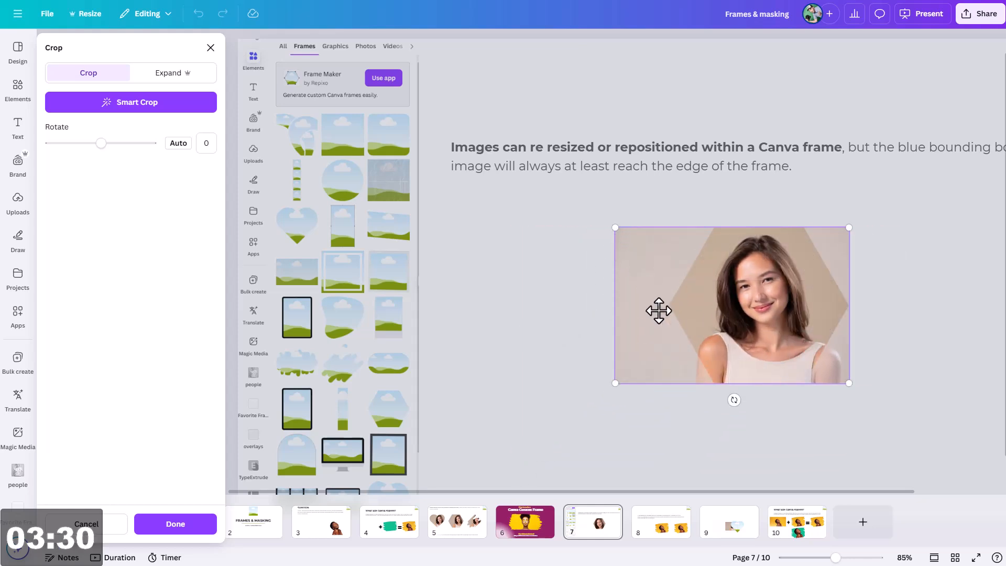
mouse_move(610, 229)
left_mouse_down()
mouse_move(460, 126)
mouse_move(615, 228)
left_mouse_up()
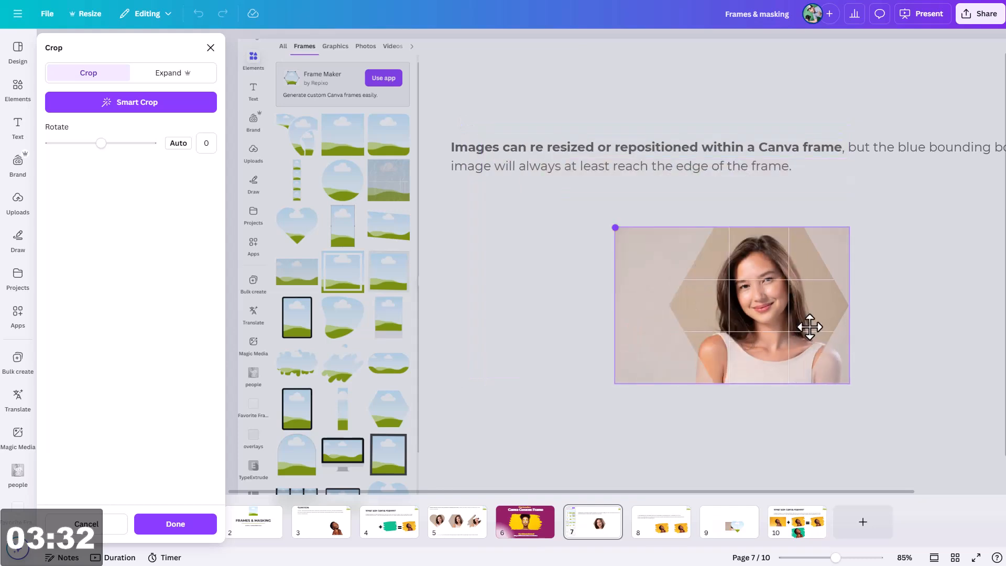
left_click_drag(791, 330, 785, 309)
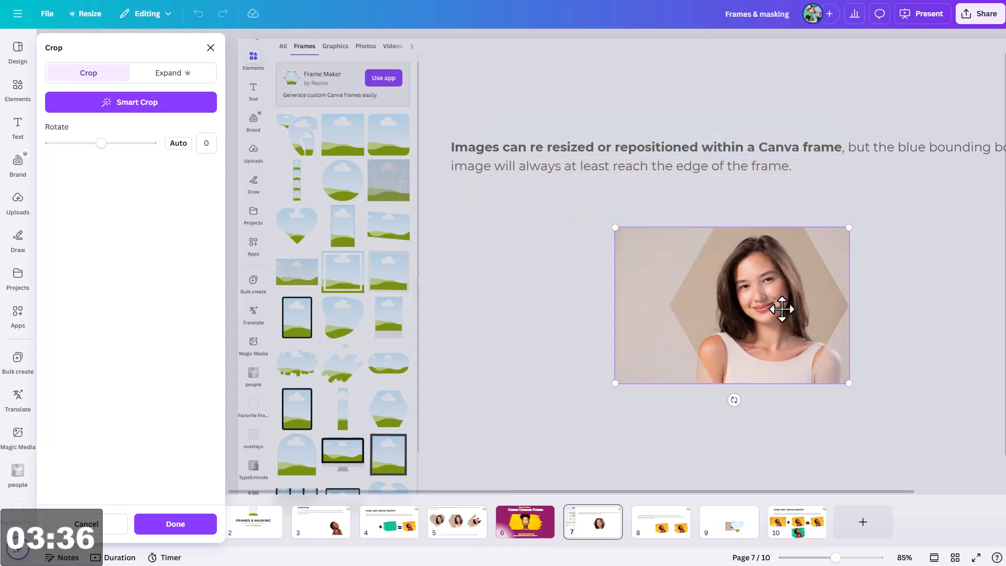
left_click_drag(669, 306, 682, 307)
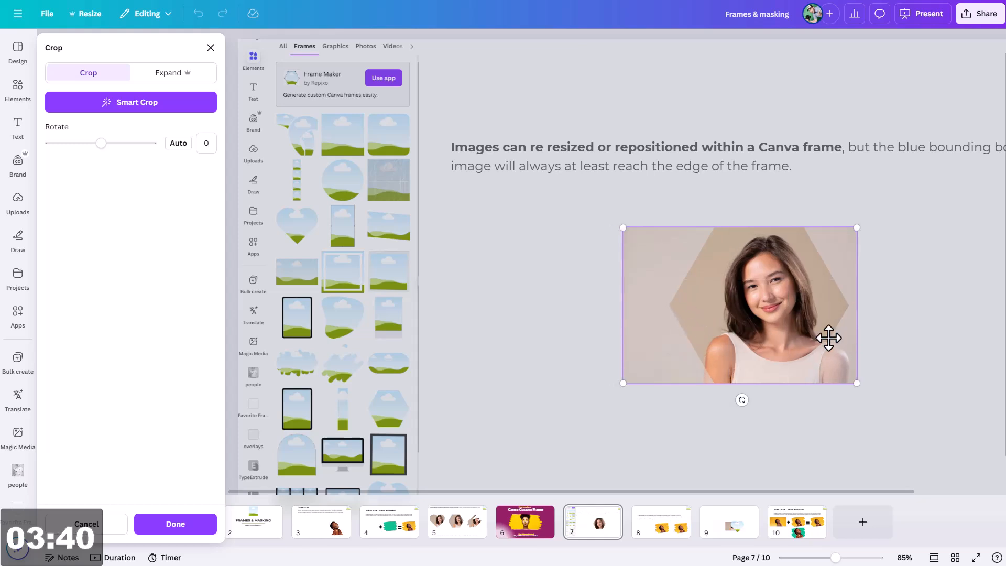
left_click(889, 277)
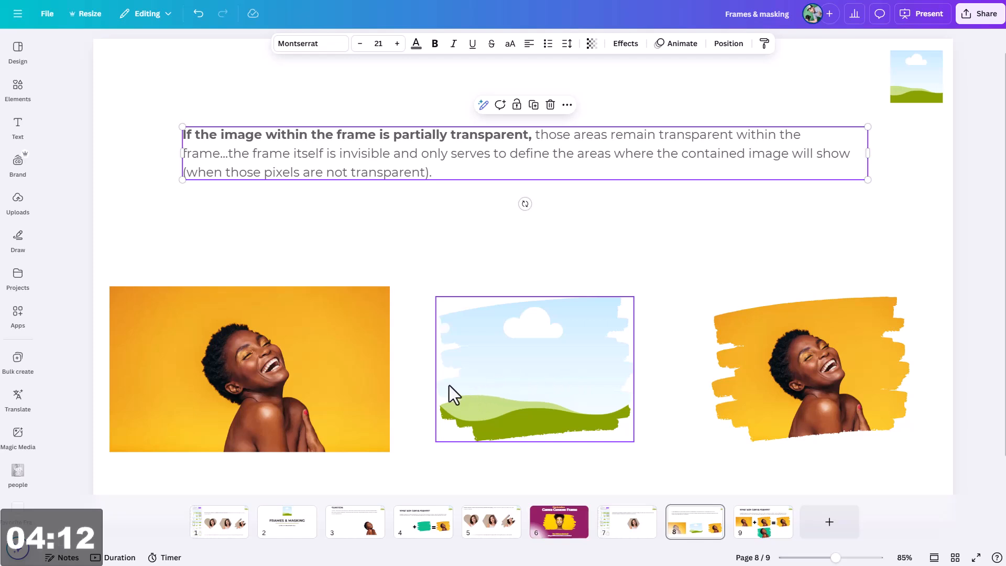
Step: Place the orange-background photo of the laughing woman into the empty brush-stroke frame on page 8
mouse_move(253, 385)
left_mouse_down()
mouse_move(478, 388)
mouse_move(528, 410)
left_mouse_up()
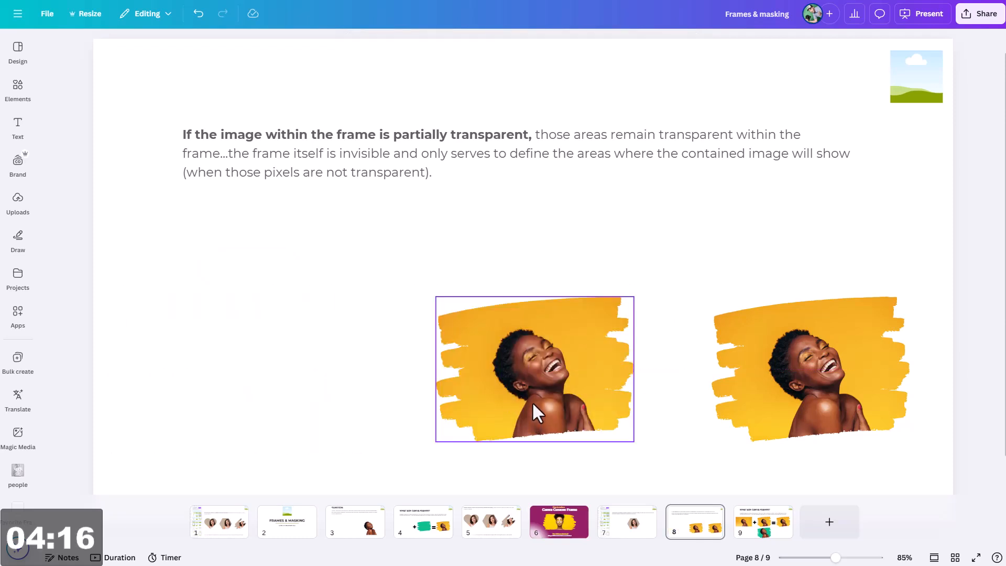
Step: Undo the photo's placement in the brush-stroke frame on page 8, and remove the orange background from the photo of the laughing woman
key("ctrl+z")
left_click(303, 364)
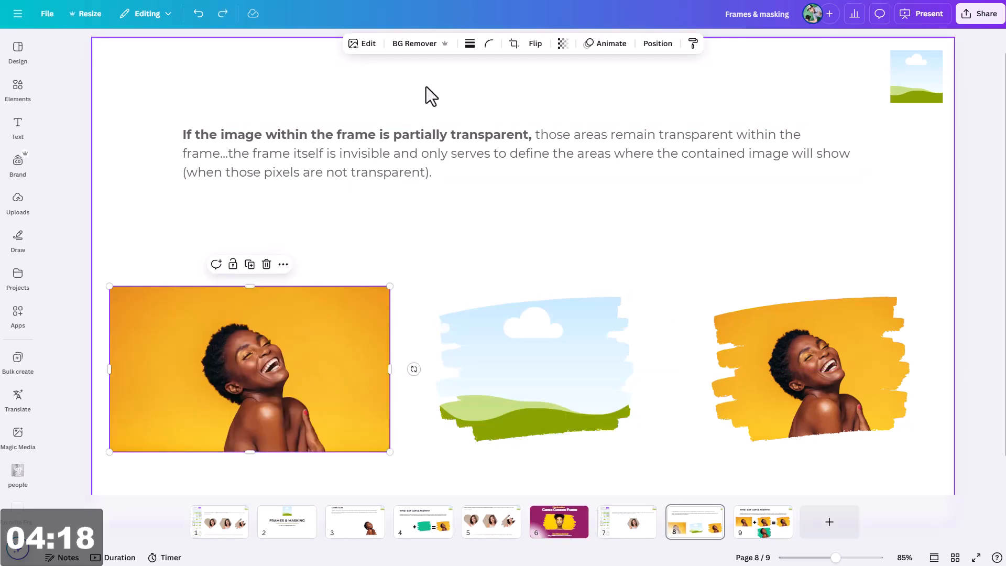
left_click(416, 43)
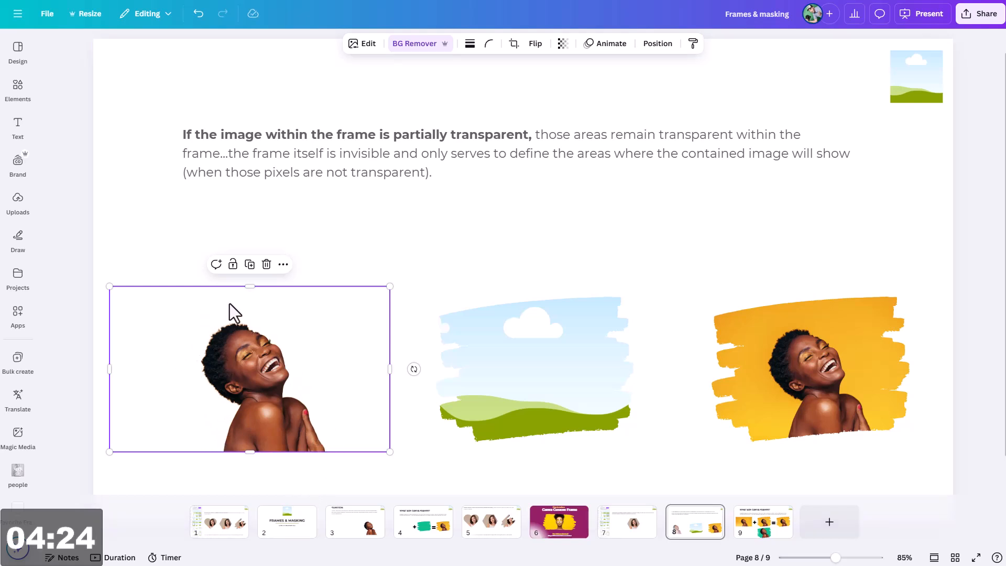
Step: Place the cut-out woman in the empty brush-stroke frame, and enlarge and shift her in the crop so her shoulders reach the frame's jagged edge
mouse_move(291, 386)
left_mouse_down()
mouse_move(400, 420)
mouse_move(538, 418)
mouse_move(525, 467)
left_mouse_up()
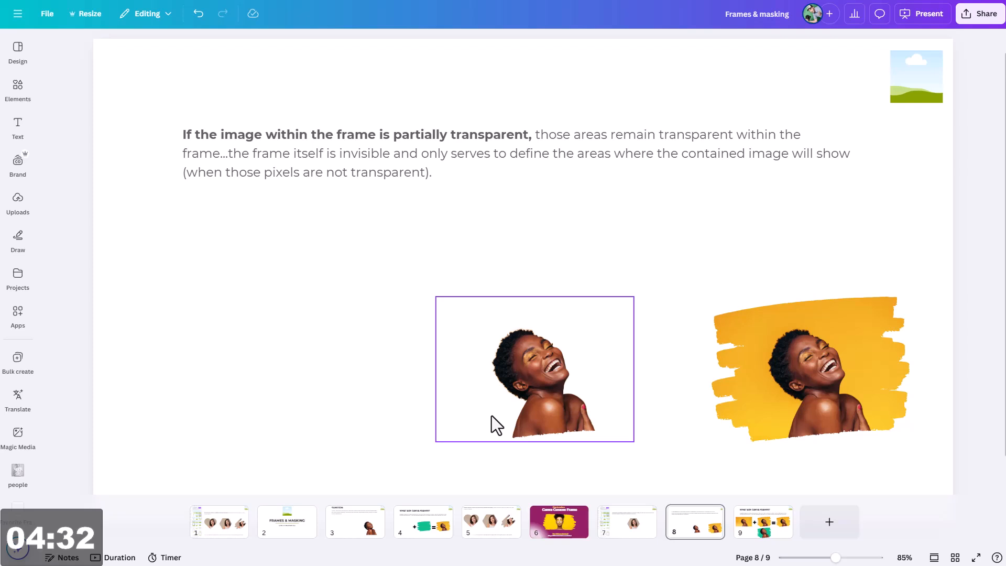
double_click(536, 390)
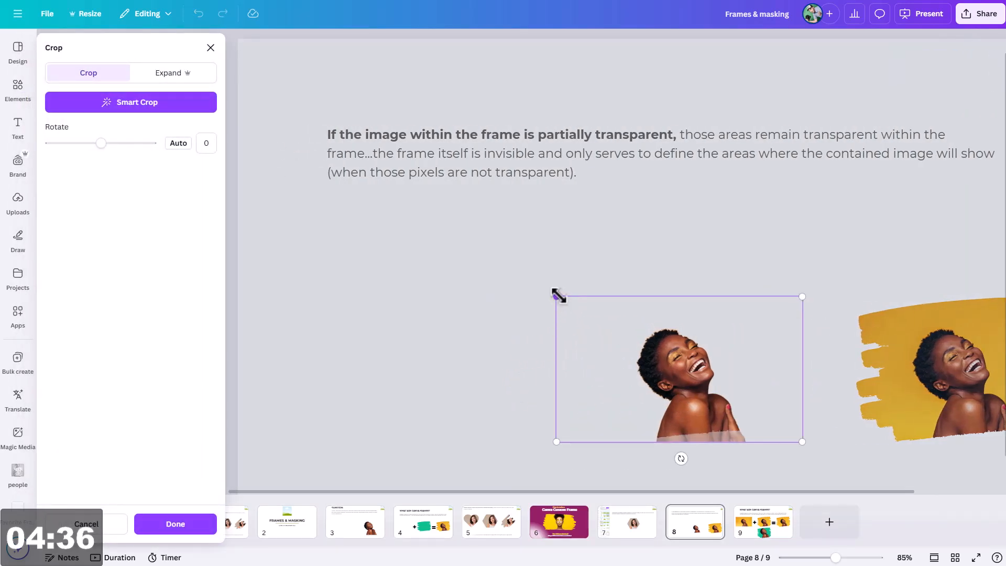
left_click_drag(557, 296, 49, 148)
left_click_drag(348, 325, 499, 344)
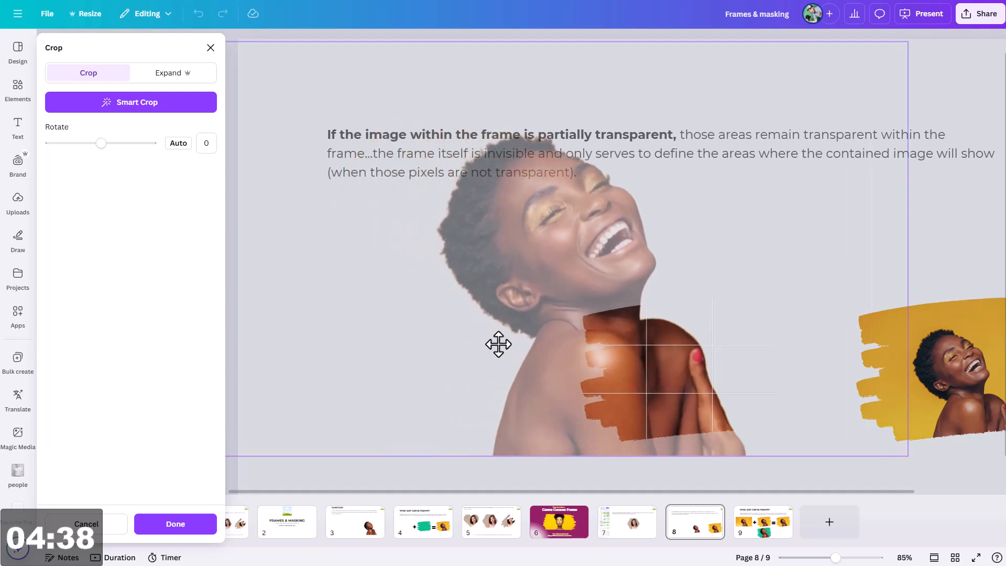
left_click(411, 478)
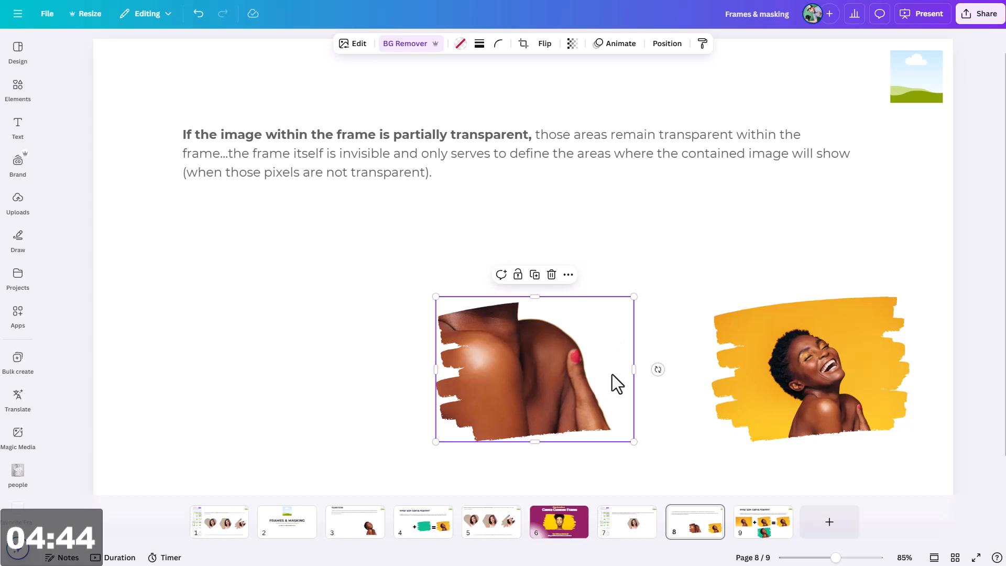
left_click(671, 274)
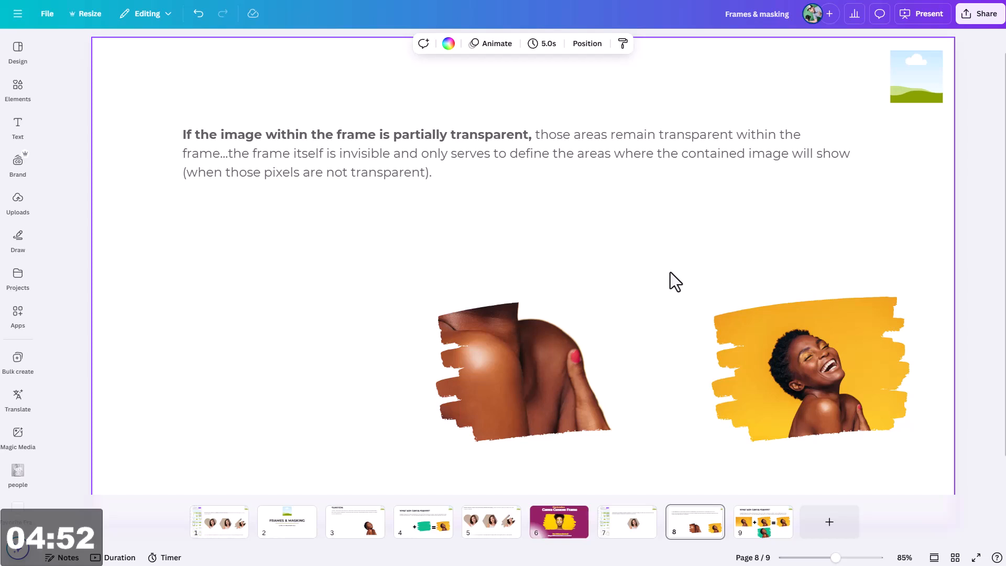
Step: On page 9, move the framed cut-out portrait off the green brush stroke to the space beneath the rectangular orange photo
left_click(757, 533)
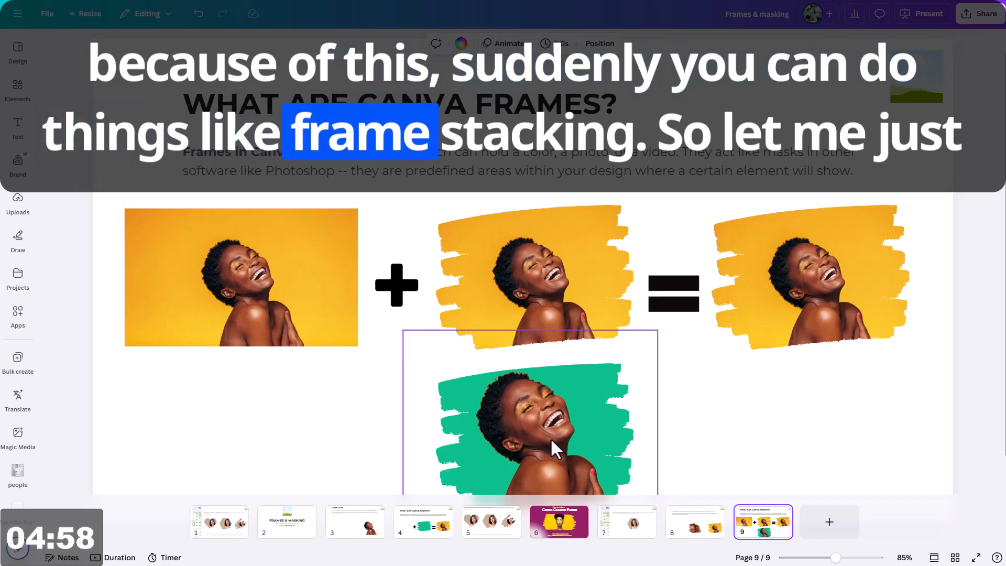
left_click(532, 426)
left_click_drag(532, 426, 233, 419)
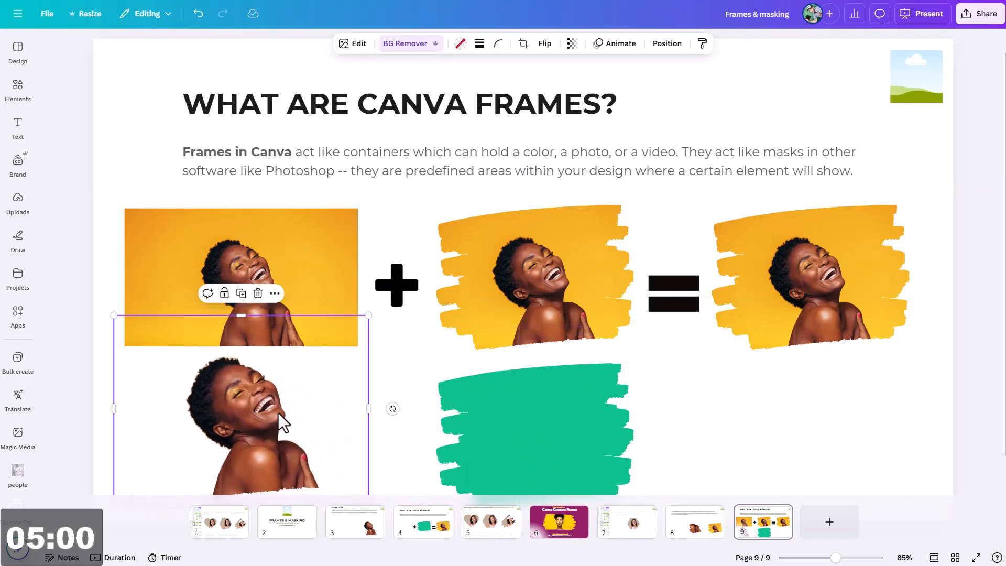
Step: Detach the cut-out portrait from its brush-stroke frame and move it up, clear of the empty frame
right_click(258, 442)
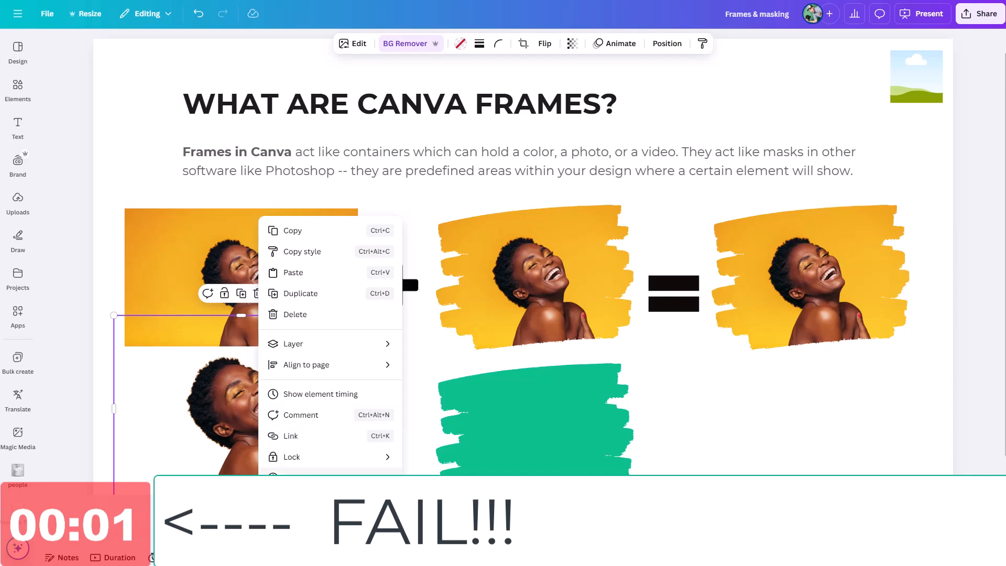
left_click(306, 512)
left_click_drag(547, 369, 336, 227)
Step: Put the cut-out portrait back into its brush-stroke frame and position it so it partly overlaps the green brush-stroke frame
left_click(547, 443)
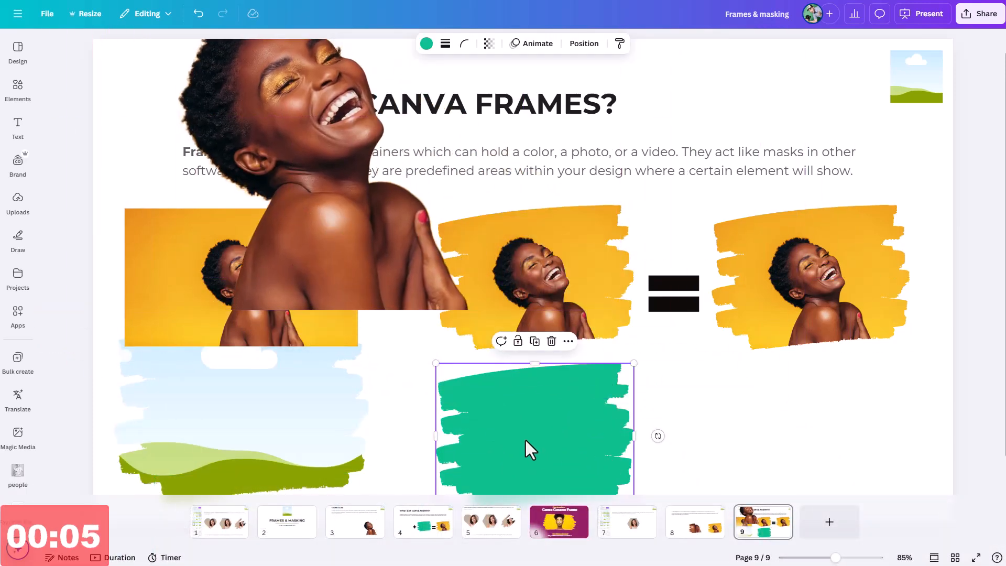
mouse_move(343, 183)
left_mouse_down()
mouse_move(332, 175)
mouse_move(315, 430)
mouse_move(268, 427)
mouse_move(455, 413)
mouse_move(530, 419)
mouse_move(575, 406)
mouse_move(565, 434)
mouse_move(448, 435)
left_mouse_up()
scroll(830, 451, "down", 1)
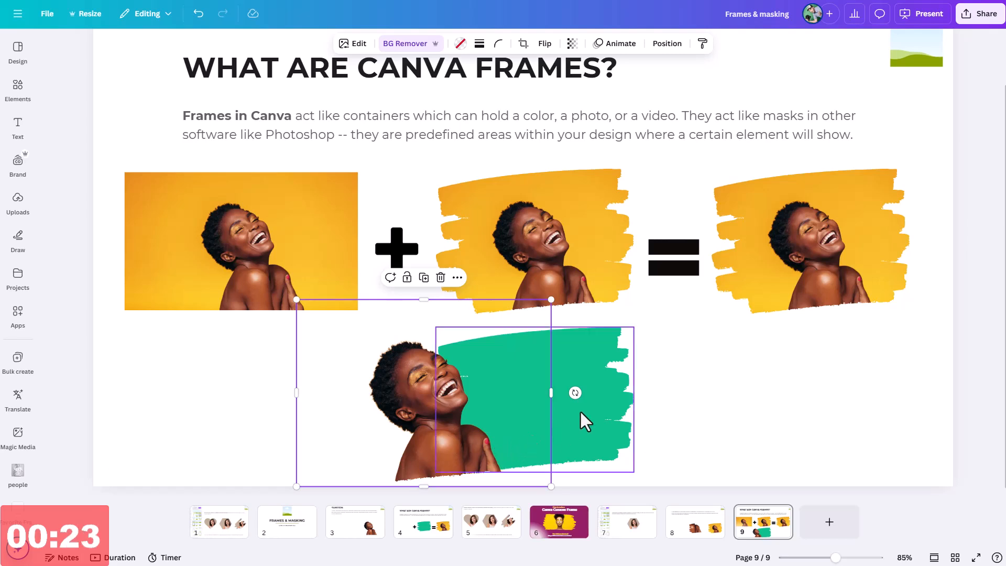
Step: Duplicate the orange brush-stroke portrait after the equals sign and place the copy slightly below the original, overlapping it
right_click(809, 241)
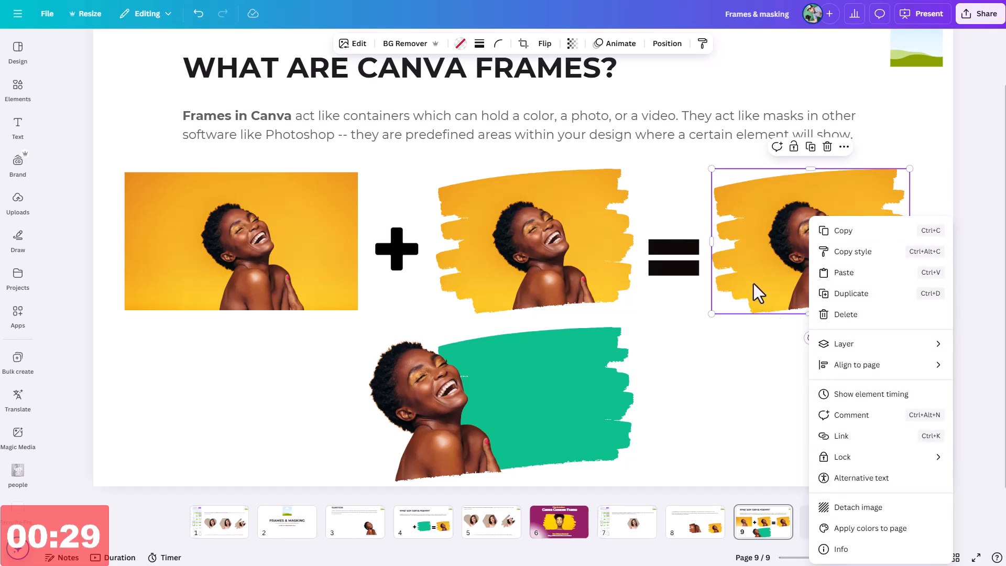
left_click(859, 294)
left_click_drag(812, 277, 806, 335)
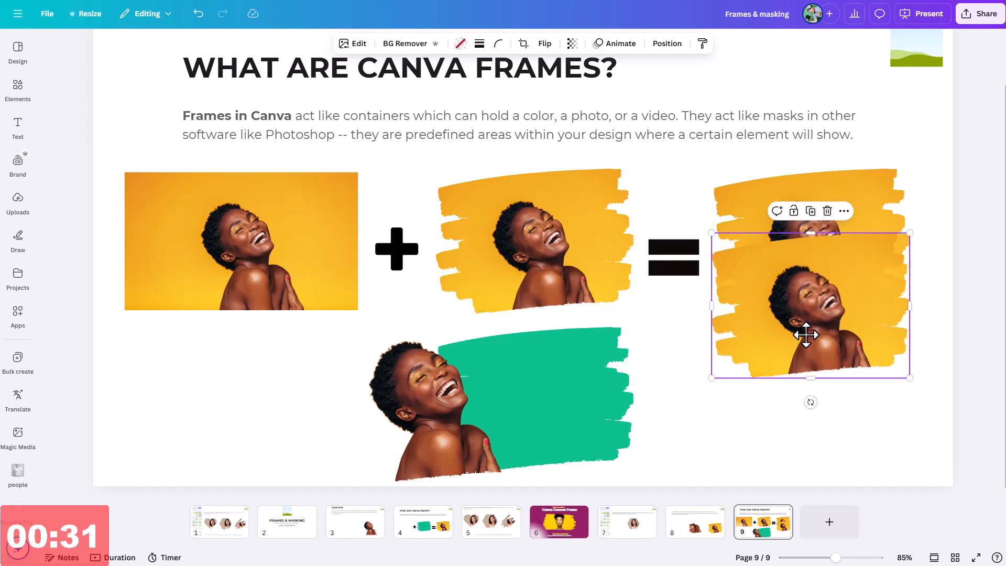
Step: Fill the original brush-stroke frame after the equals sign with the reddish-brown photo color and enlarge it behind the copy
left_click(871, 185)
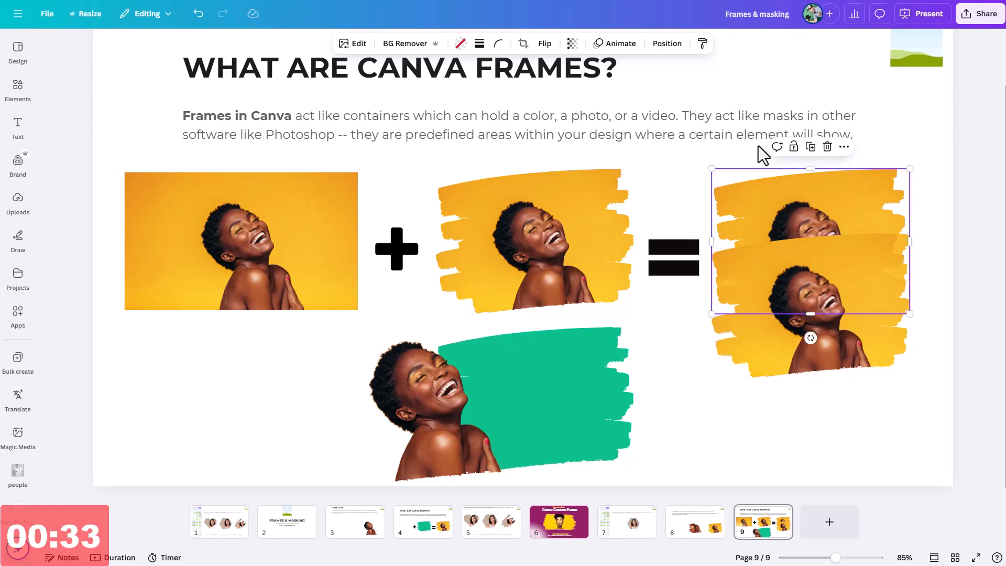
left_click(459, 43)
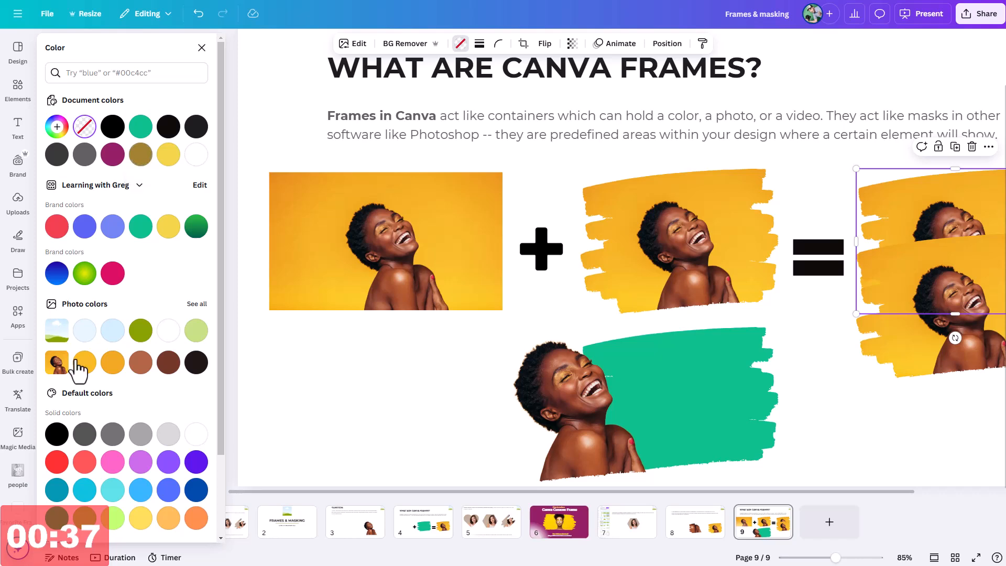
left_click(140, 368)
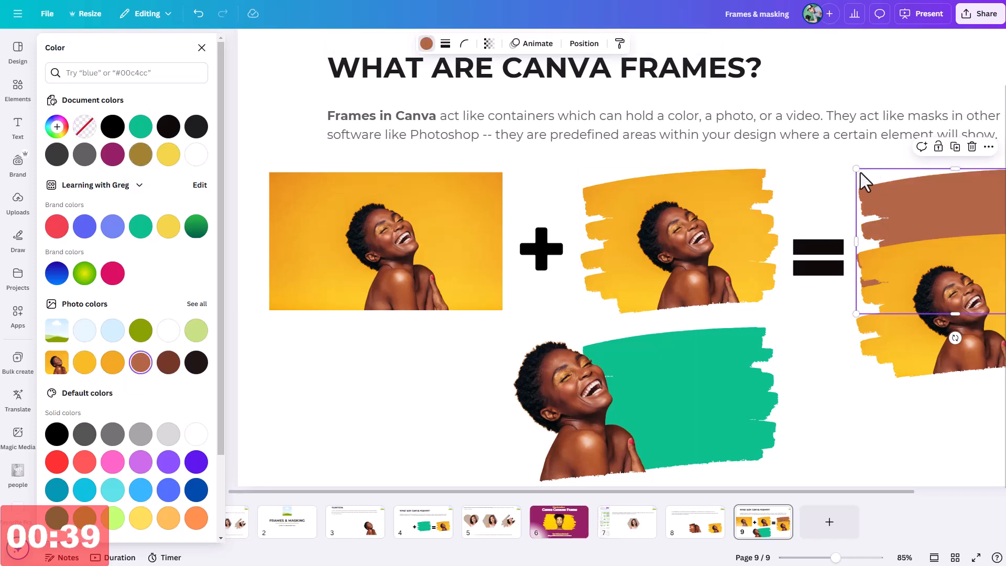
left_click_drag(857, 171, 747, 188)
Step: Move the duplicated orange portrait frame onto the brown brush stroke and enlarge it, leaving a brown border around it
left_click(913, 288)
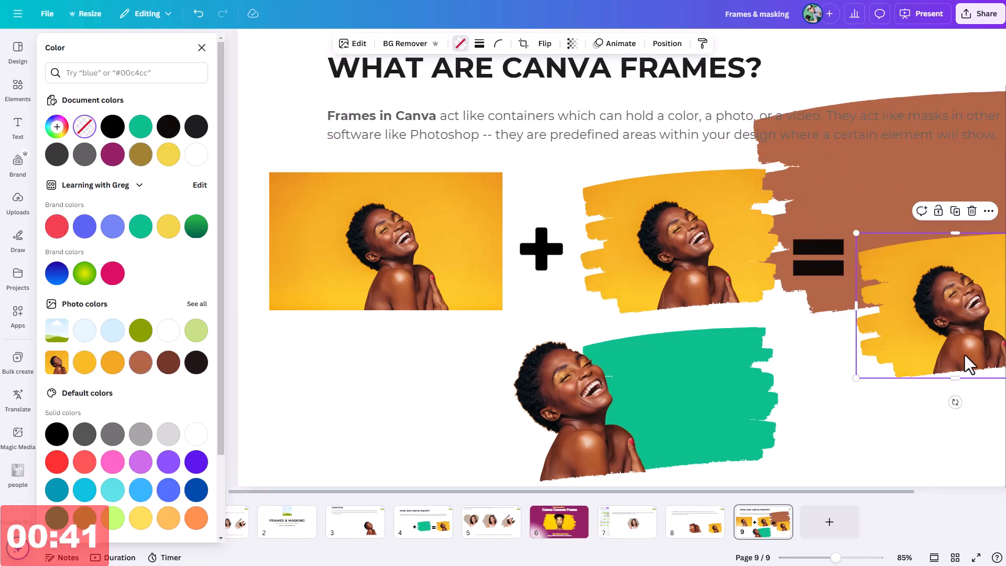
left_click_drag(968, 364, 919, 256)
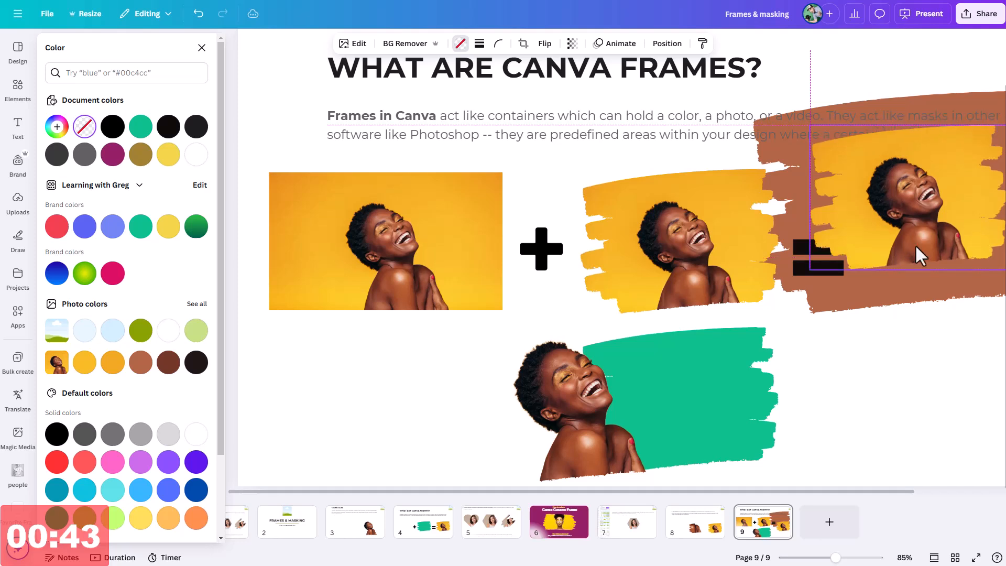
left_click_drag(810, 270, 780, 304)
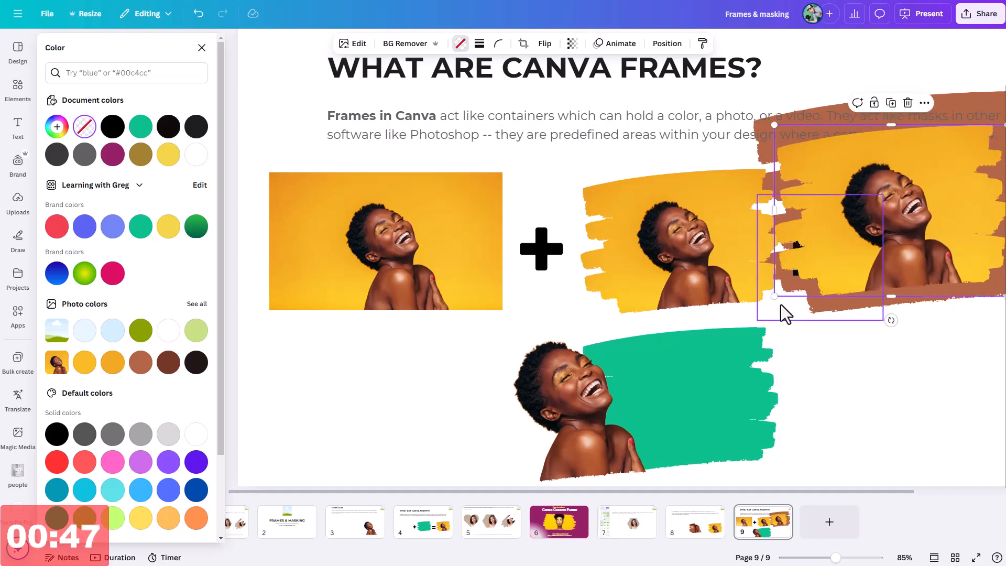